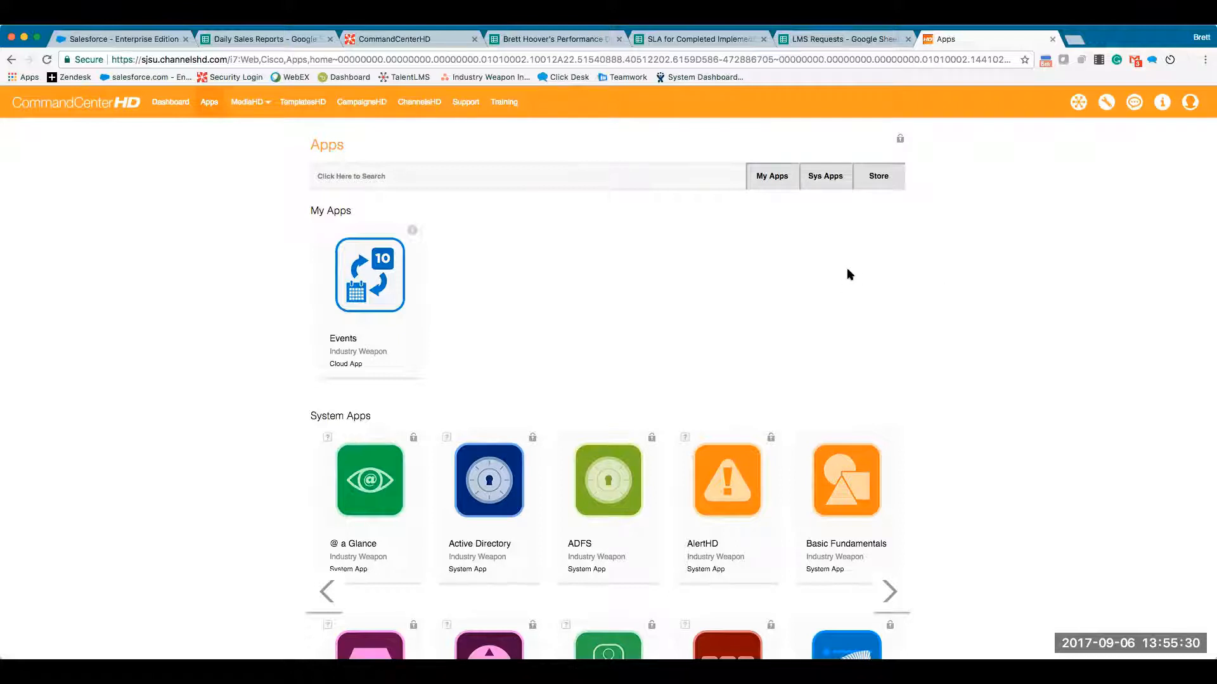
# - Find the Web Page Publisher app by searching the apps for "web", and start a new link item in it
pyautogui.click(671, 173)
pyautogui.write('web')
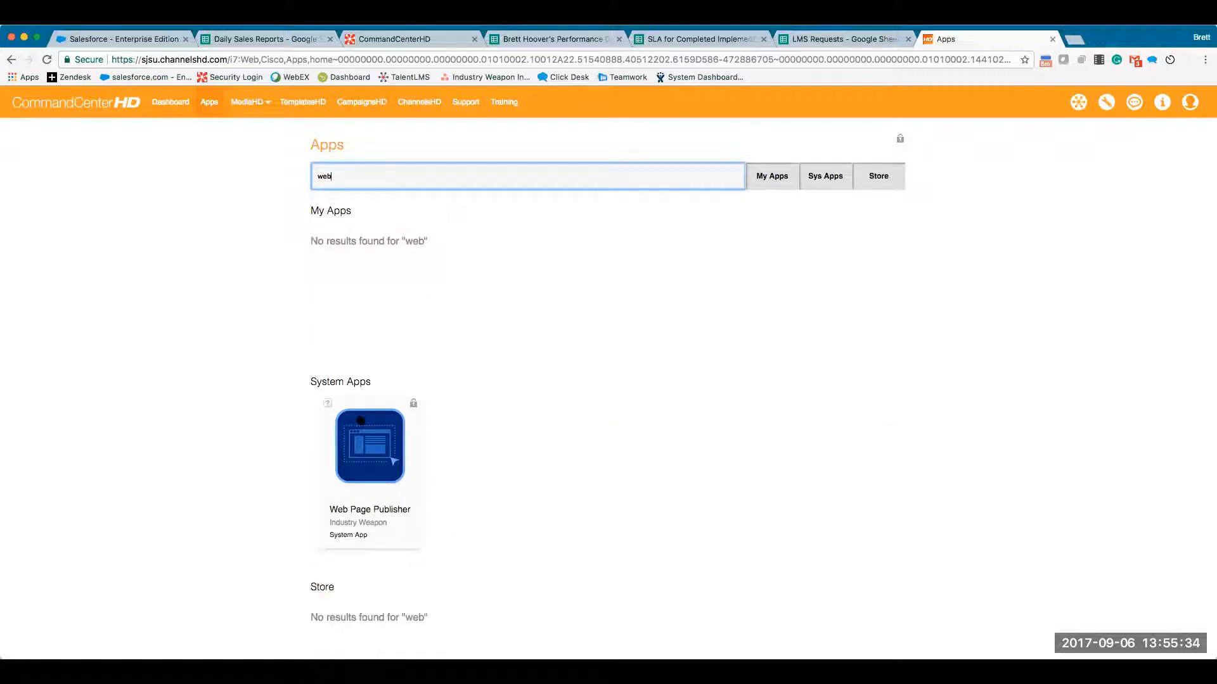
pyautogui.click(360, 421)
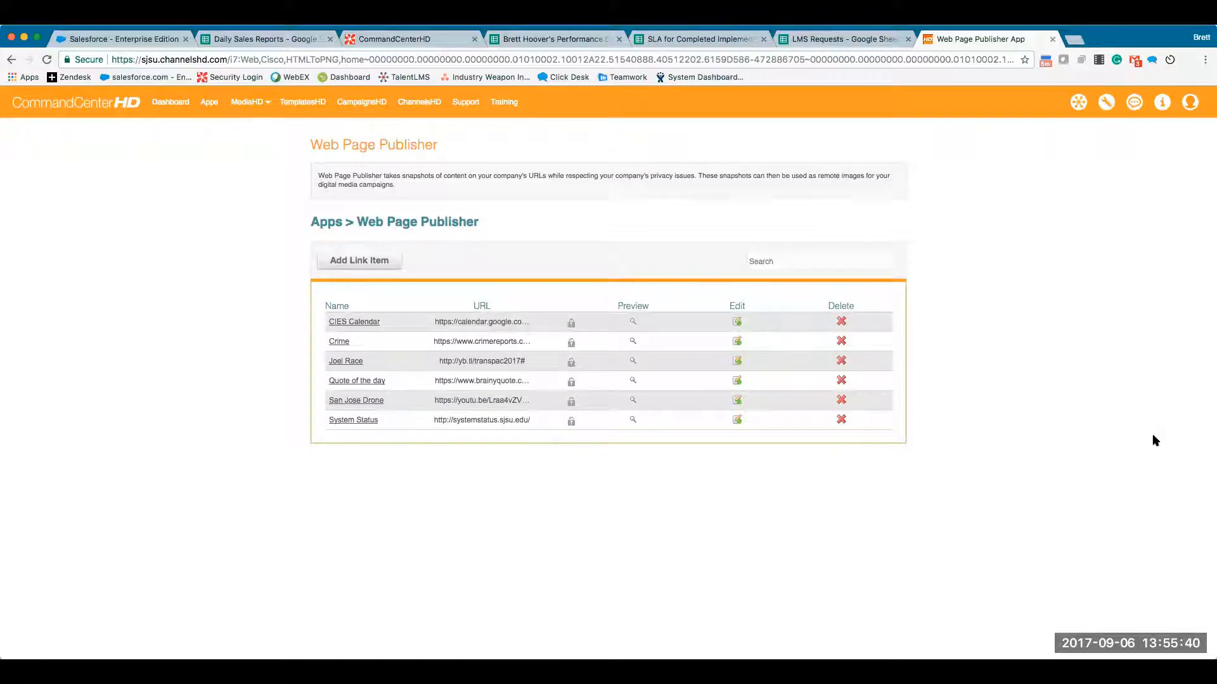
pyautogui.click(372, 262)
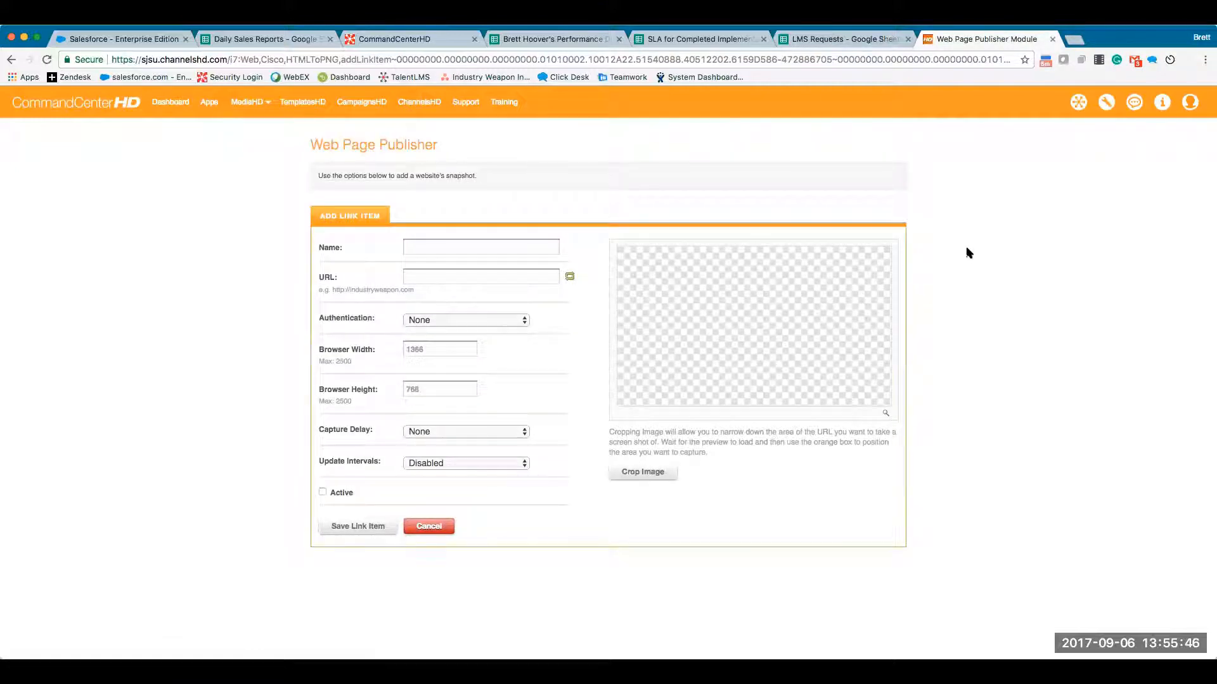
pyautogui.click(522, 320)
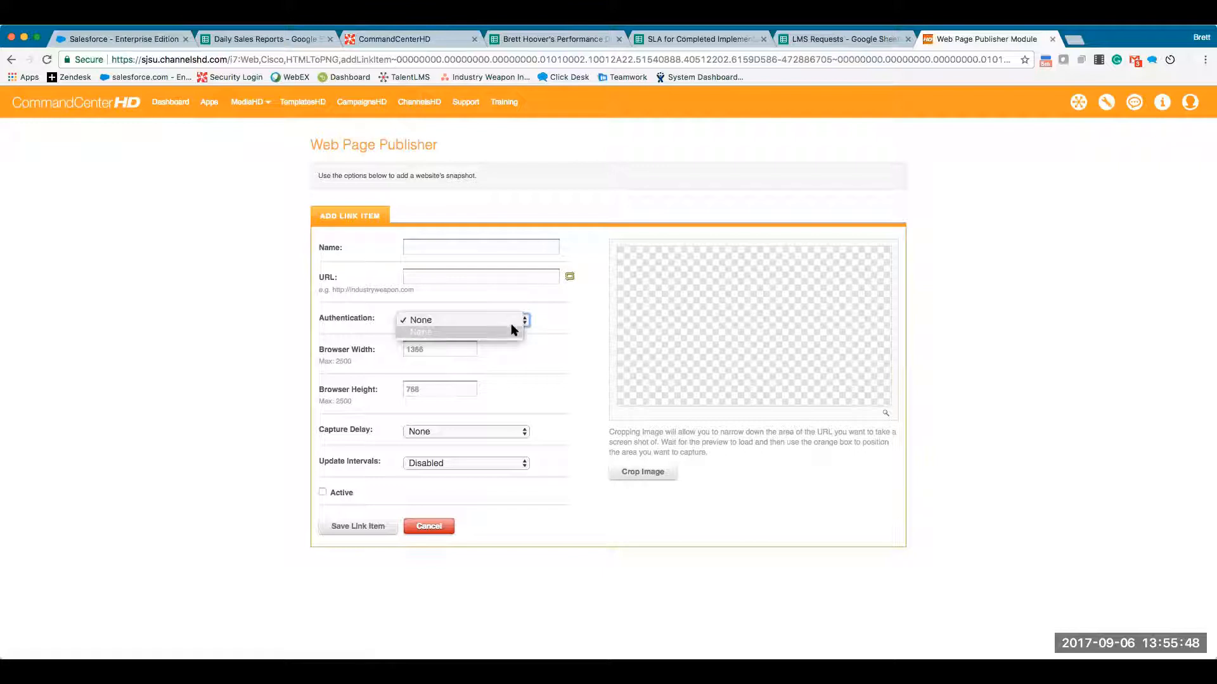
pyautogui.click(513, 330)
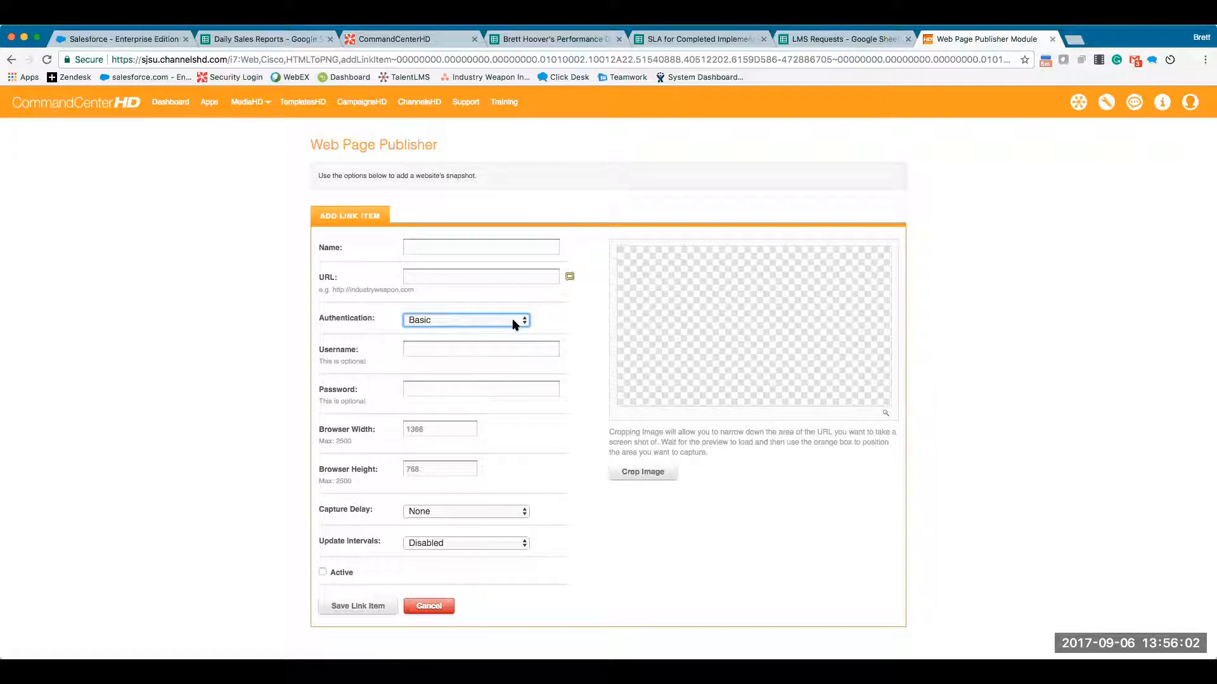
pyautogui.click(514, 326)
pyautogui.click(506, 307)
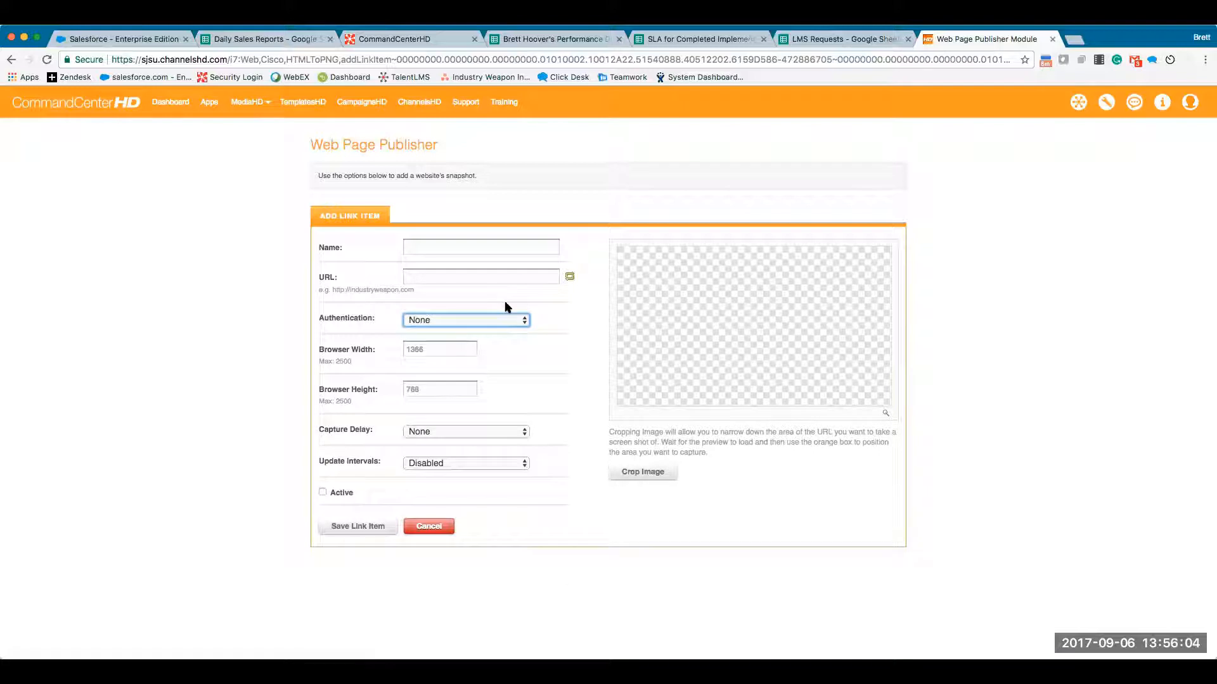
pyautogui.click(490, 245)
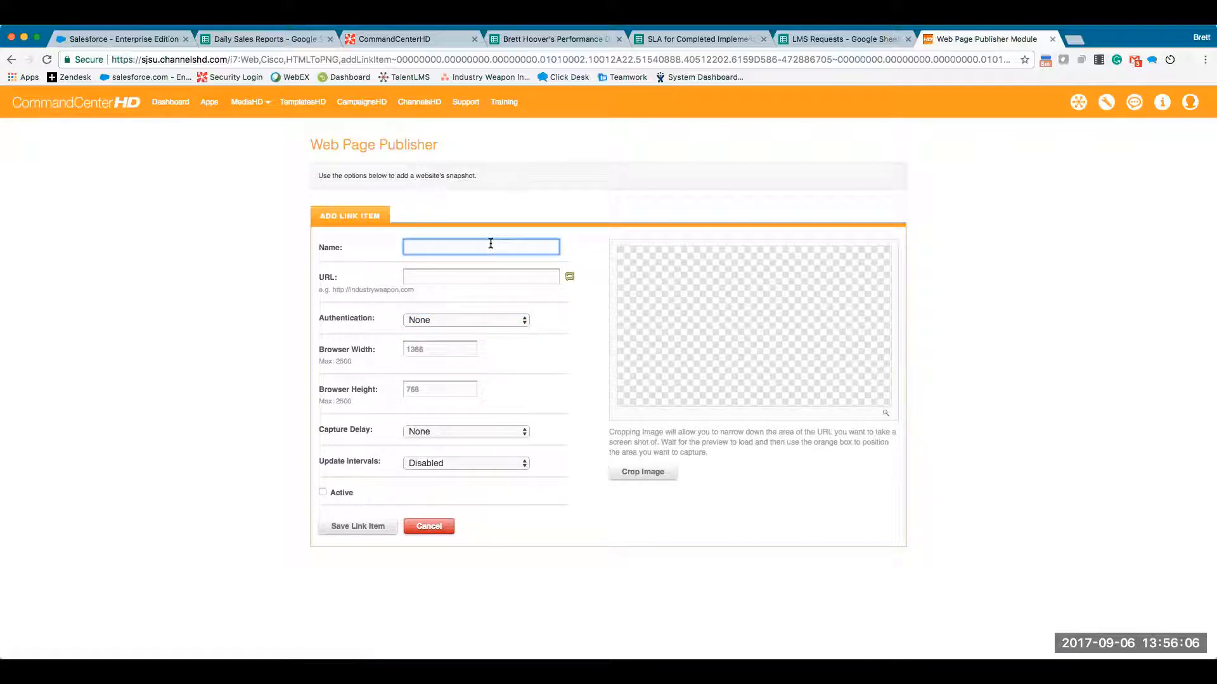
pyautogui.write('9-6 Training')
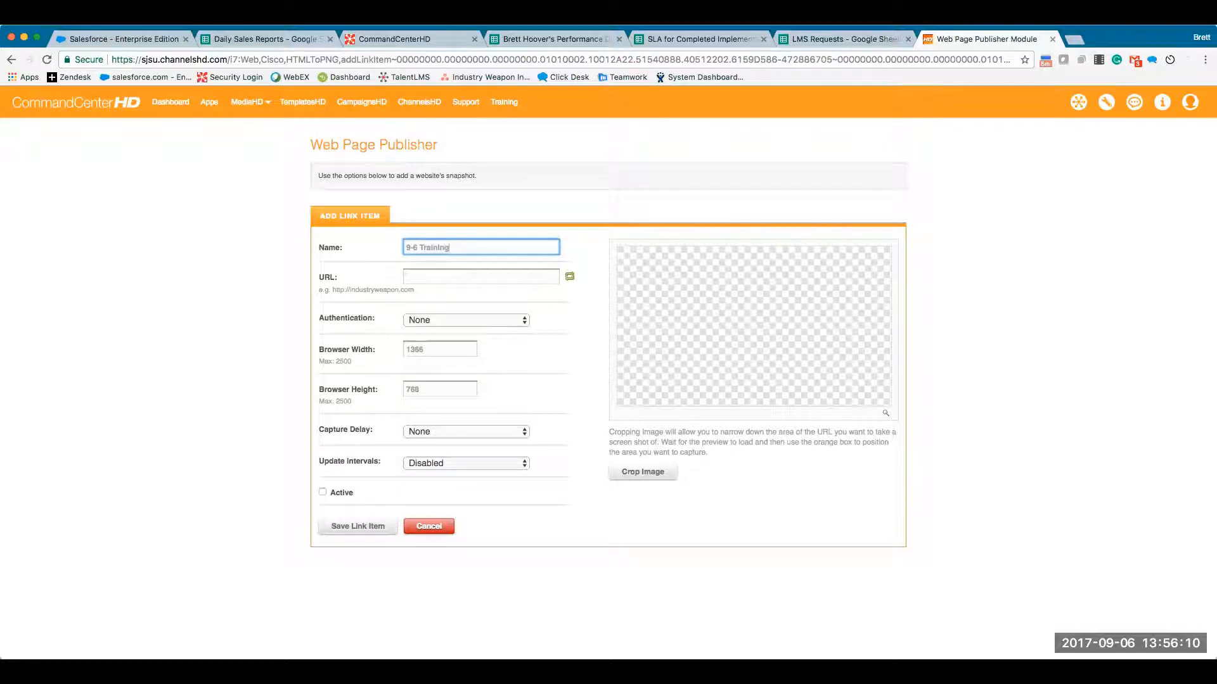
pyautogui.write(' Web Page')
pyautogui.moveTo(420, 290); pyautogui.dragTo(331, 290)
pyautogui.press('super+c')
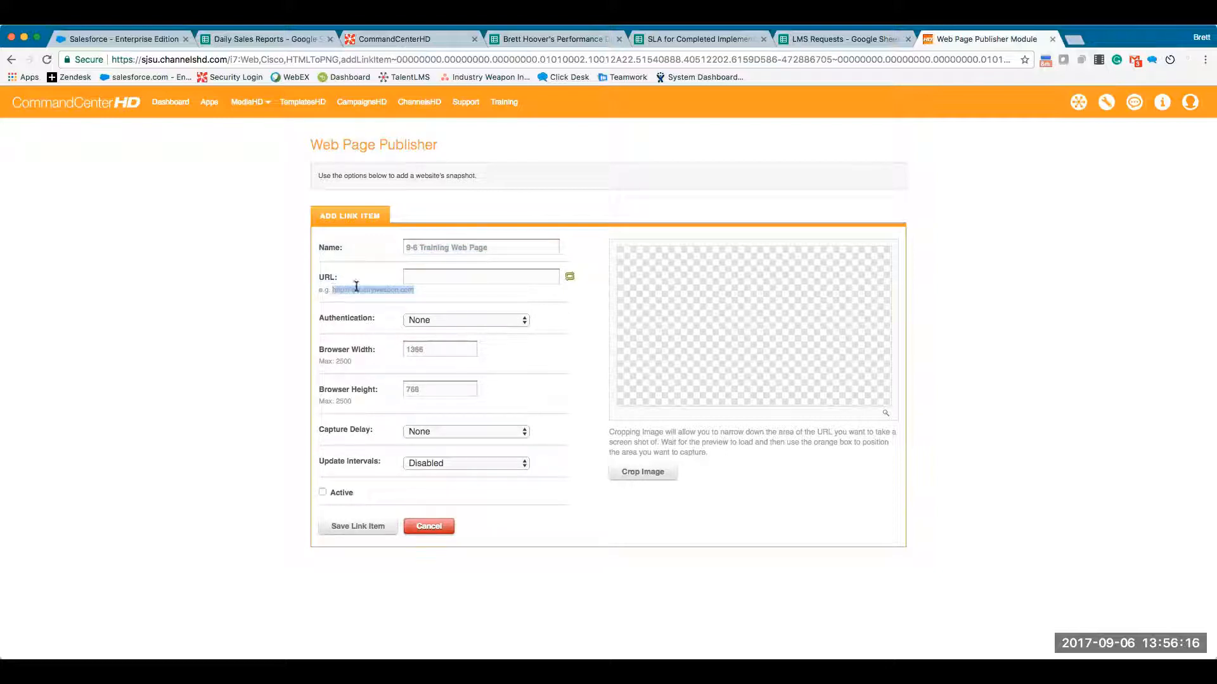
pyautogui.click(487, 278)
pyautogui.press('super+v')
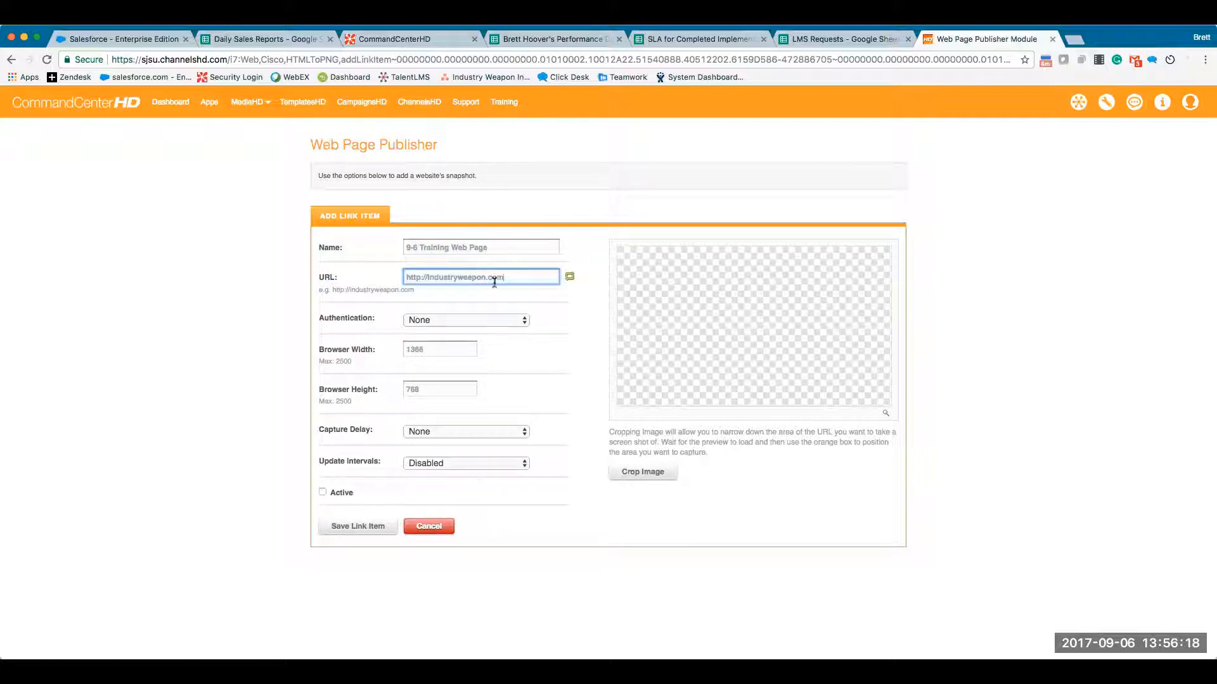
pyautogui.click(583, 314)
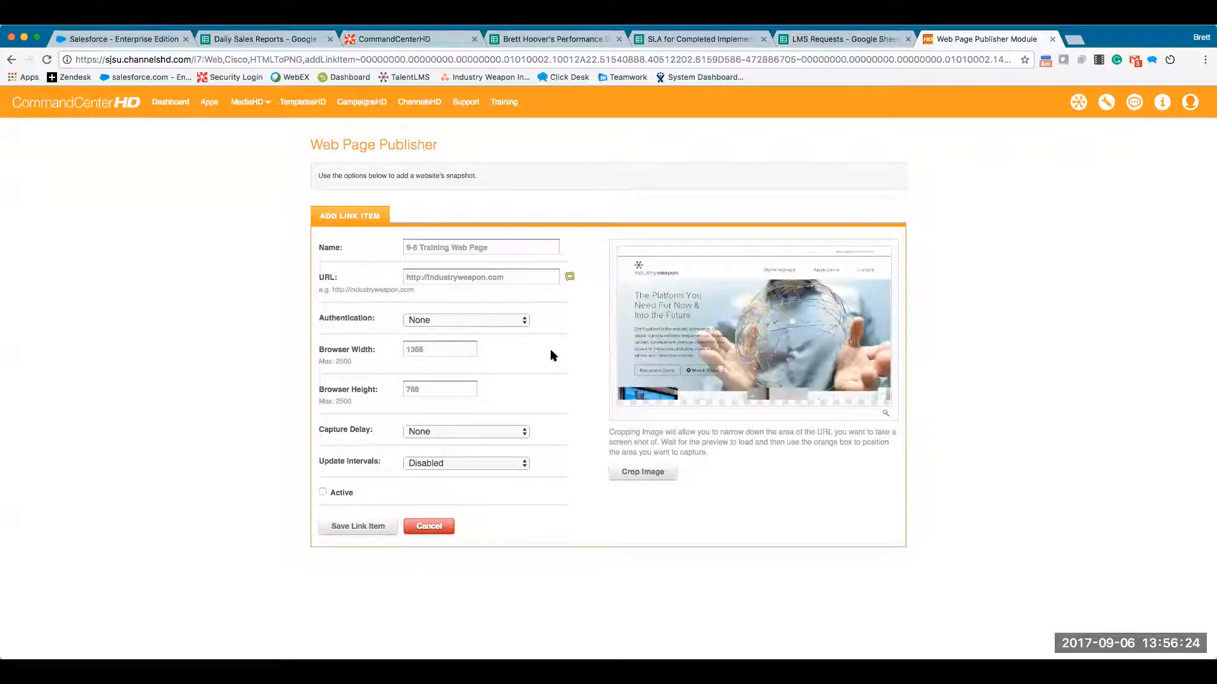
# - Set the link item's browser height to 2500
pyautogui.click(440, 353)
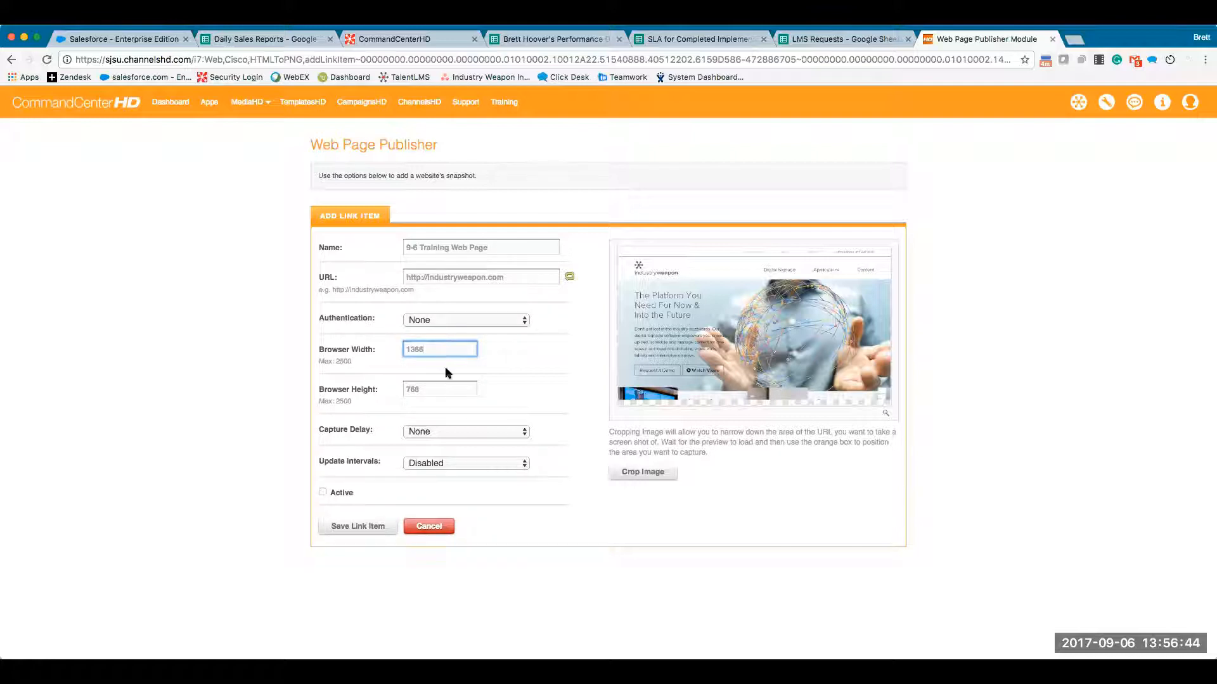
pyautogui.doubleClick(442, 391)
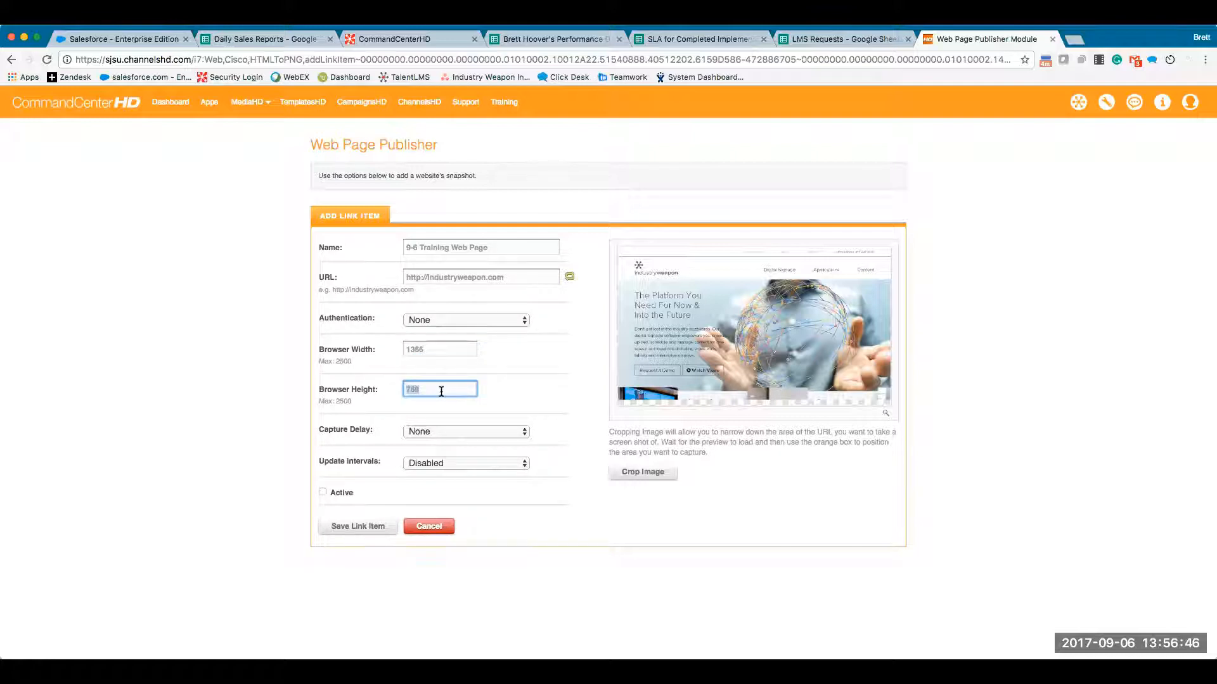
pyautogui.write('2500')
pyautogui.click(531, 392)
# - Crop the page snapshot to the full-width band below the hero banner, about 1366 by 489 with a Y offset of about 701
pyautogui.click(646, 472)
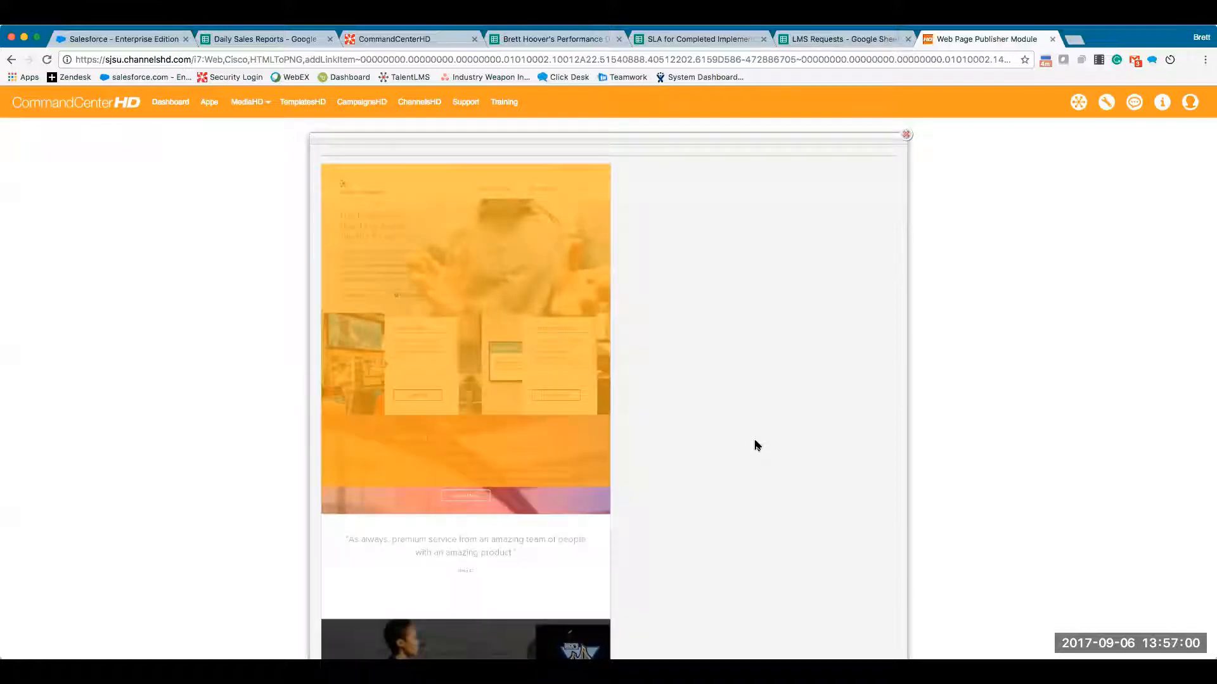
pyautogui.moveTo(424, 318); pyautogui.dragTo(436, 369)
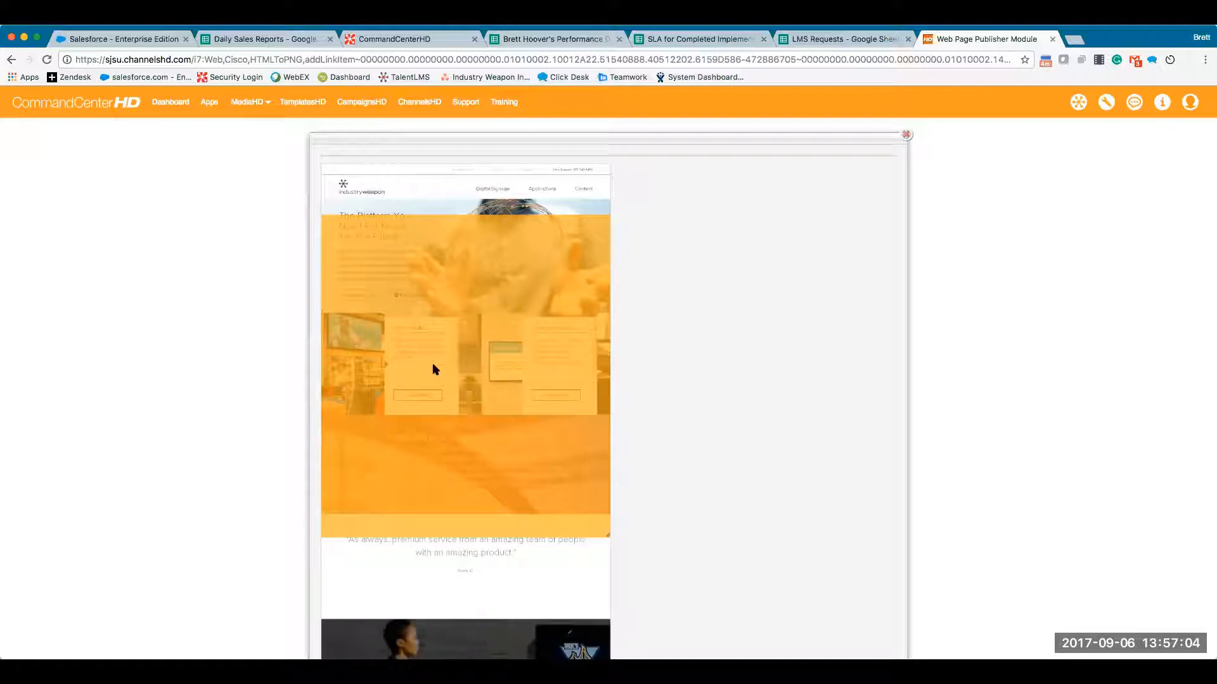
pyautogui.scroll(-5, 436, 370)
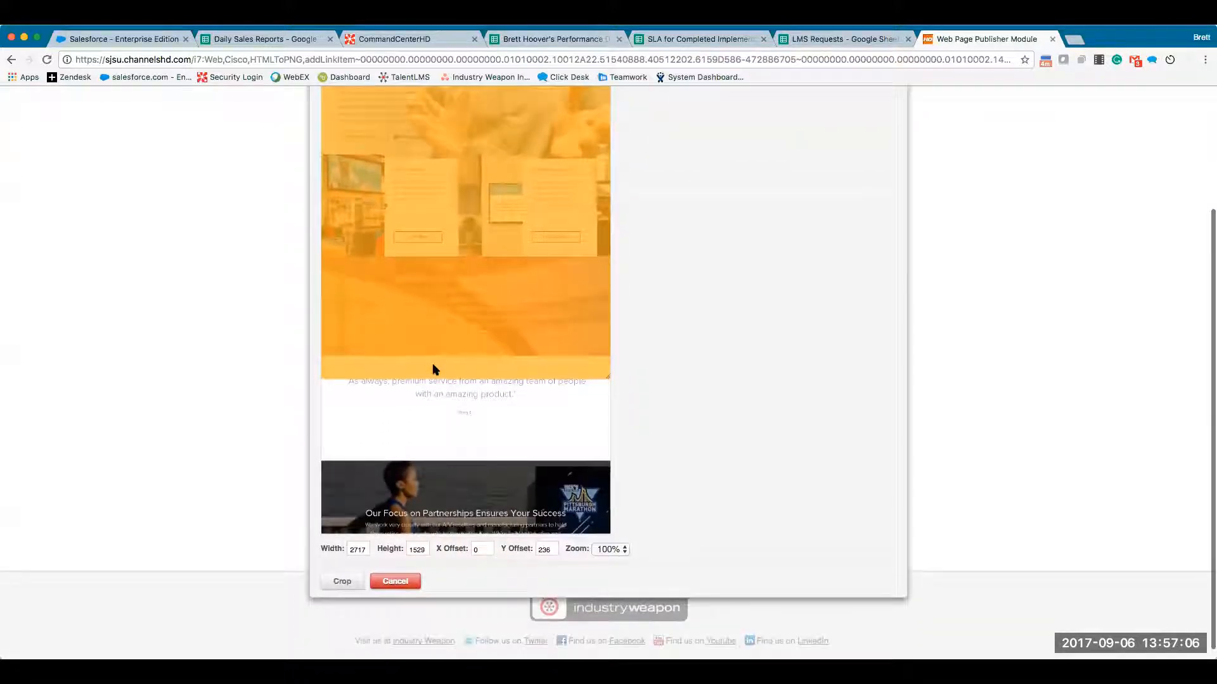
pyautogui.scroll(3, 431, 371)
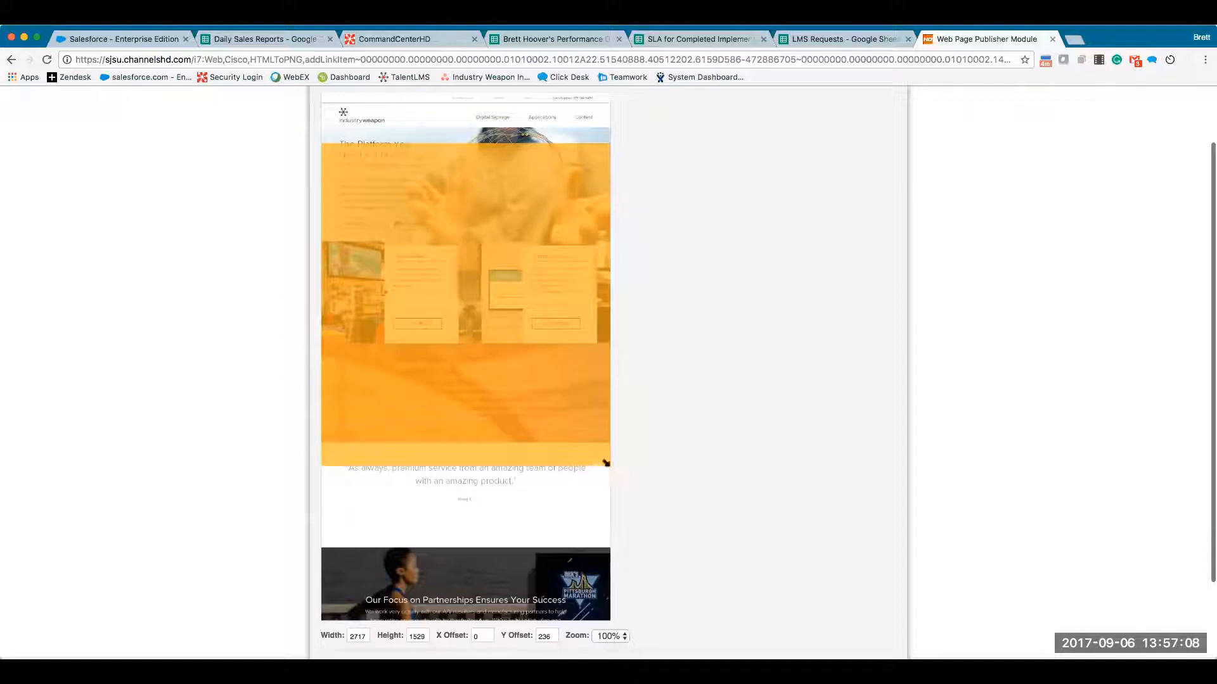
pyautogui.moveTo(605, 463); pyautogui.dragTo(607, 343)
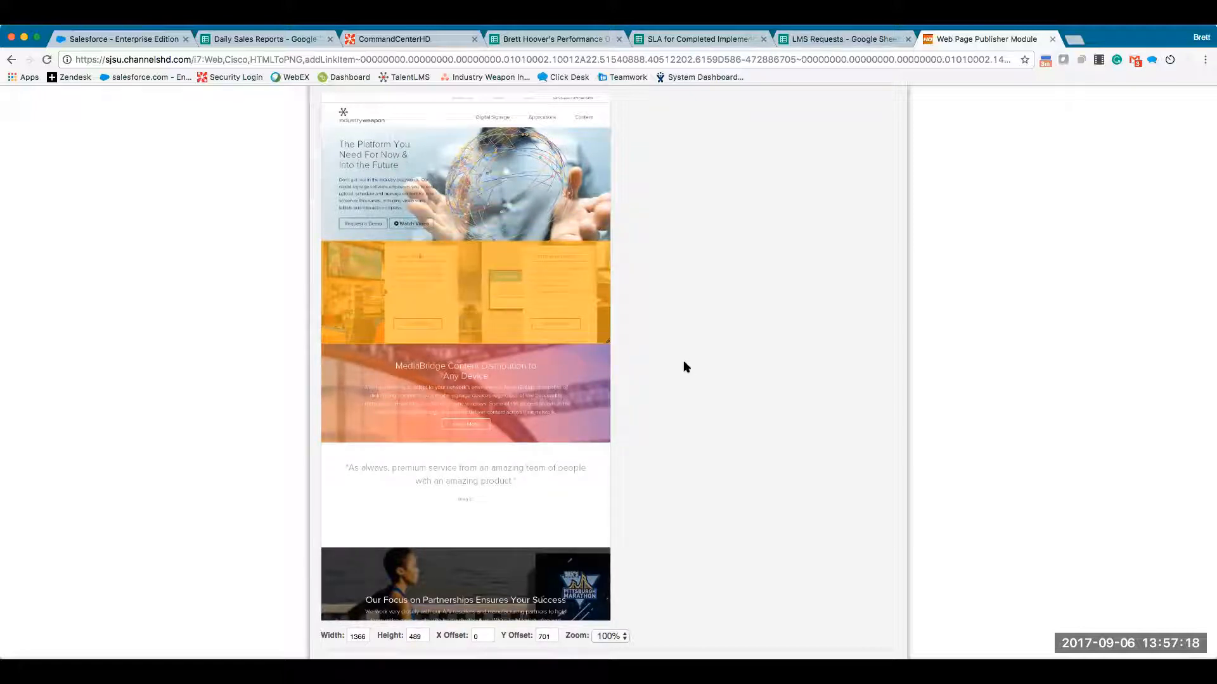
pyautogui.scroll(-2, 614, 415)
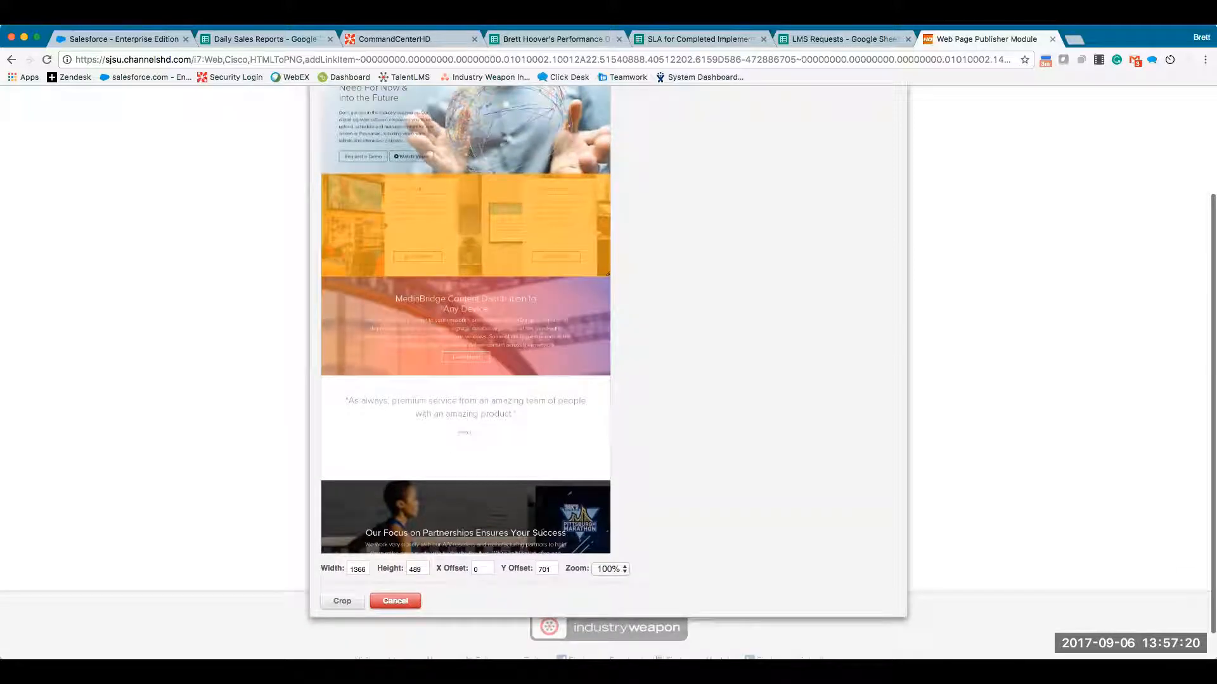
pyautogui.click(338, 601)
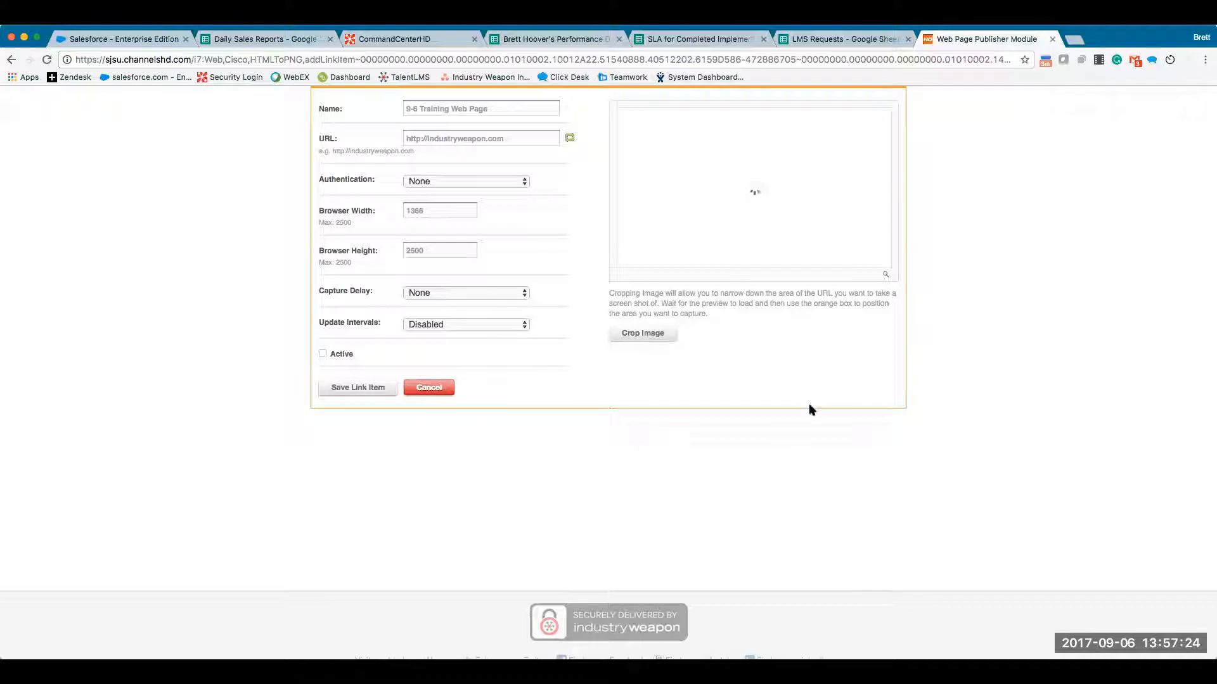
# - Set the update interval to 30 minutes, make the link item active, and save it
pyautogui.scroll(2, 792, 411)
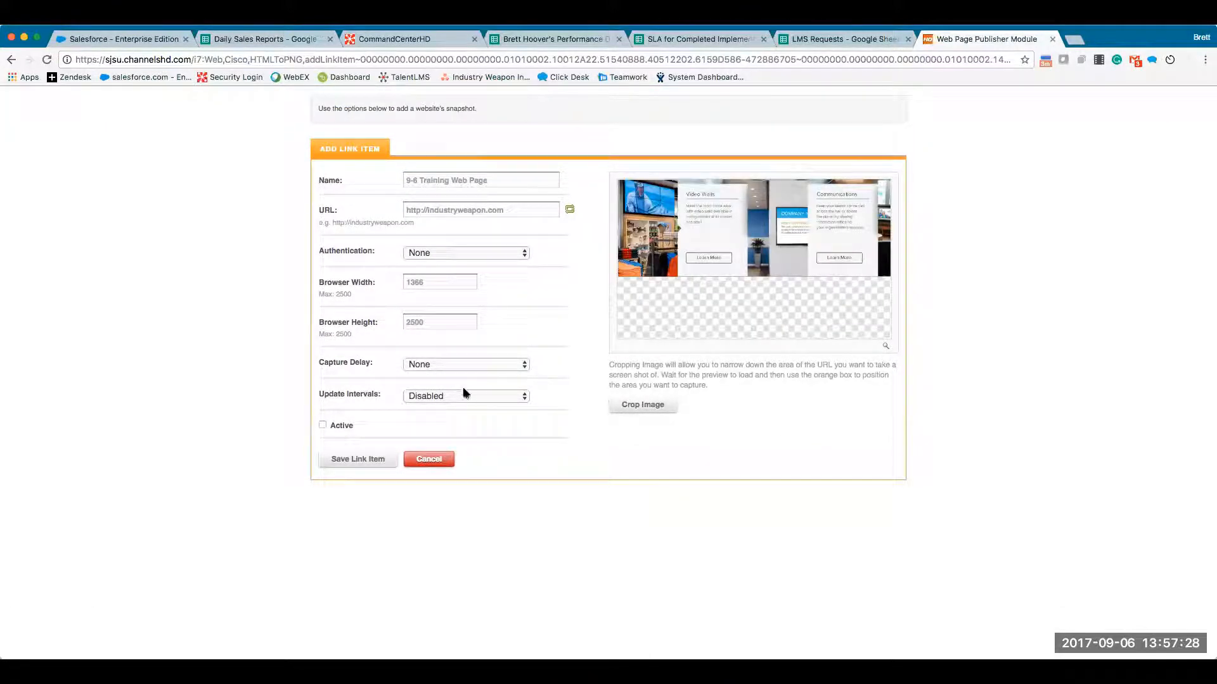
pyautogui.click(523, 366)
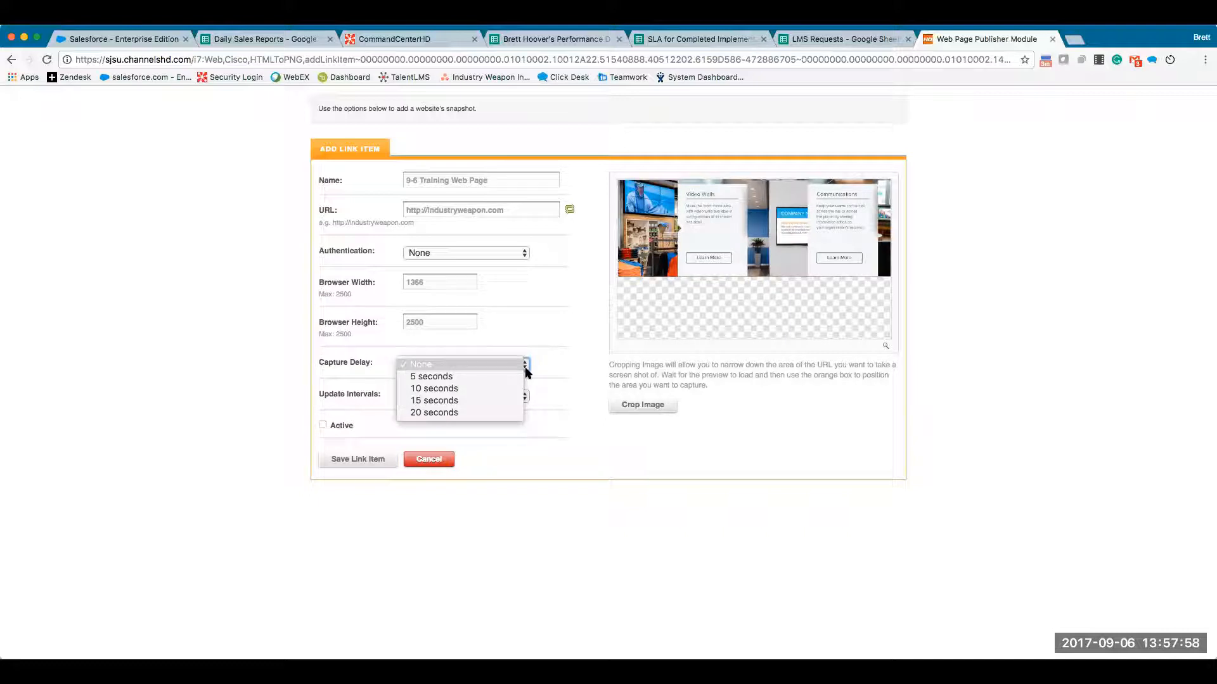
pyautogui.click(559, 356)
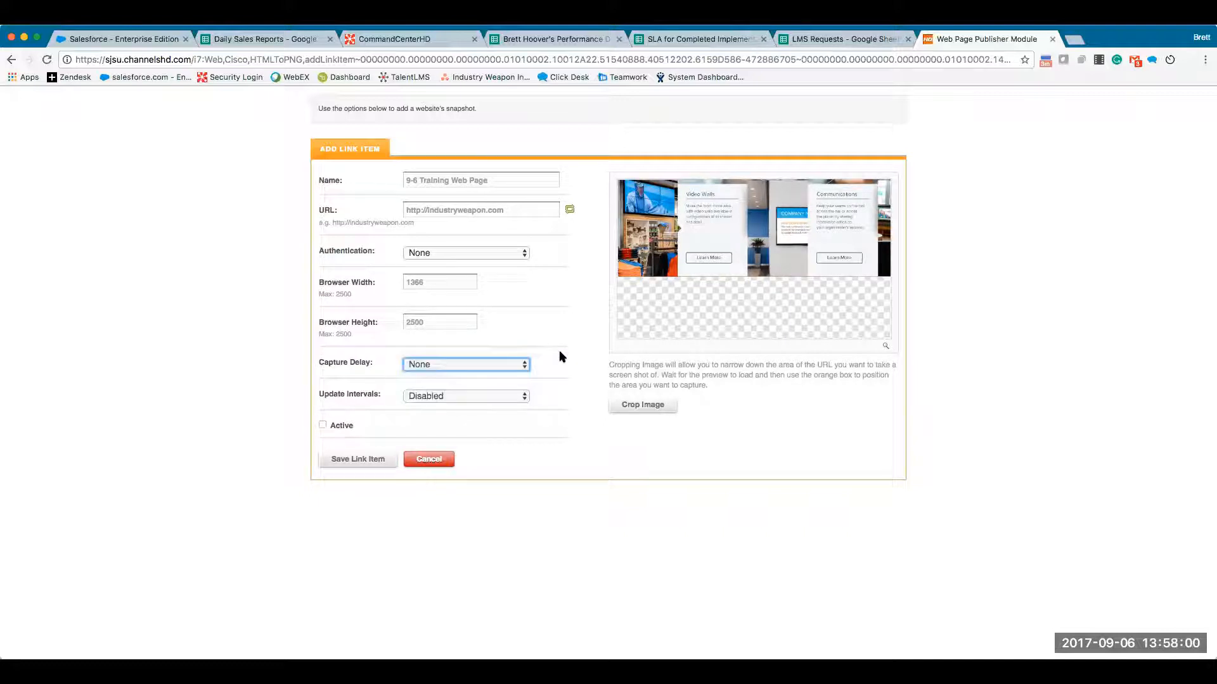
pyautogui.click(505, 396)
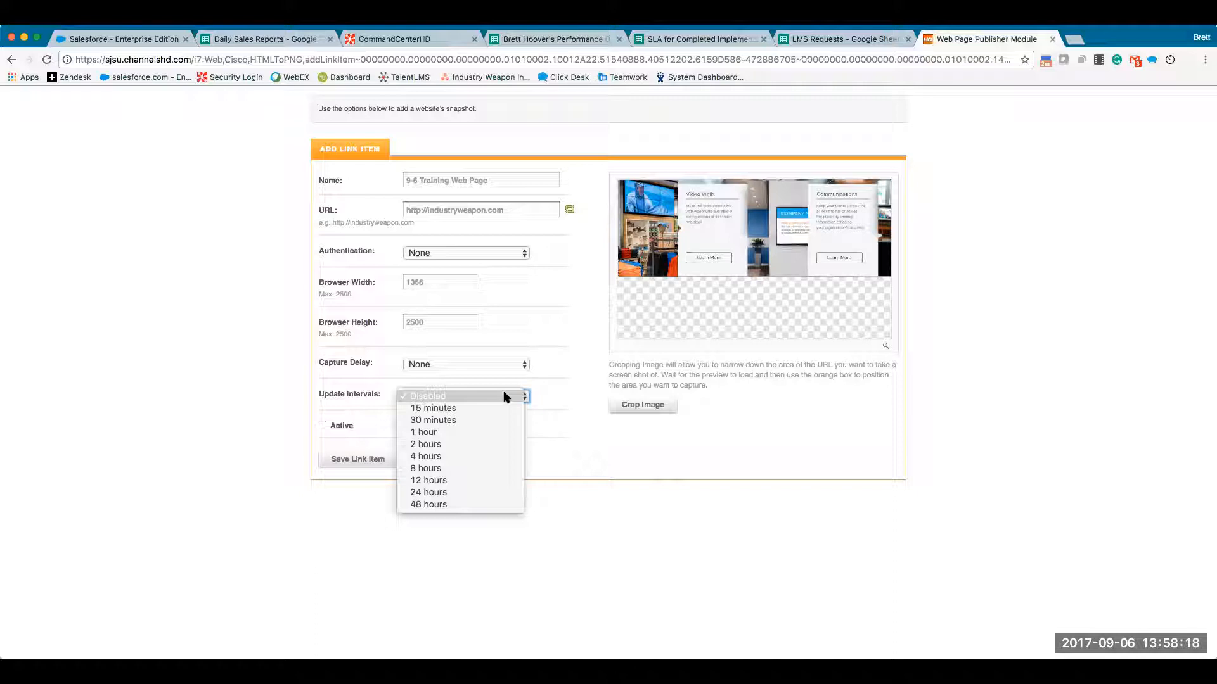
pyautogui.click(488, 420)
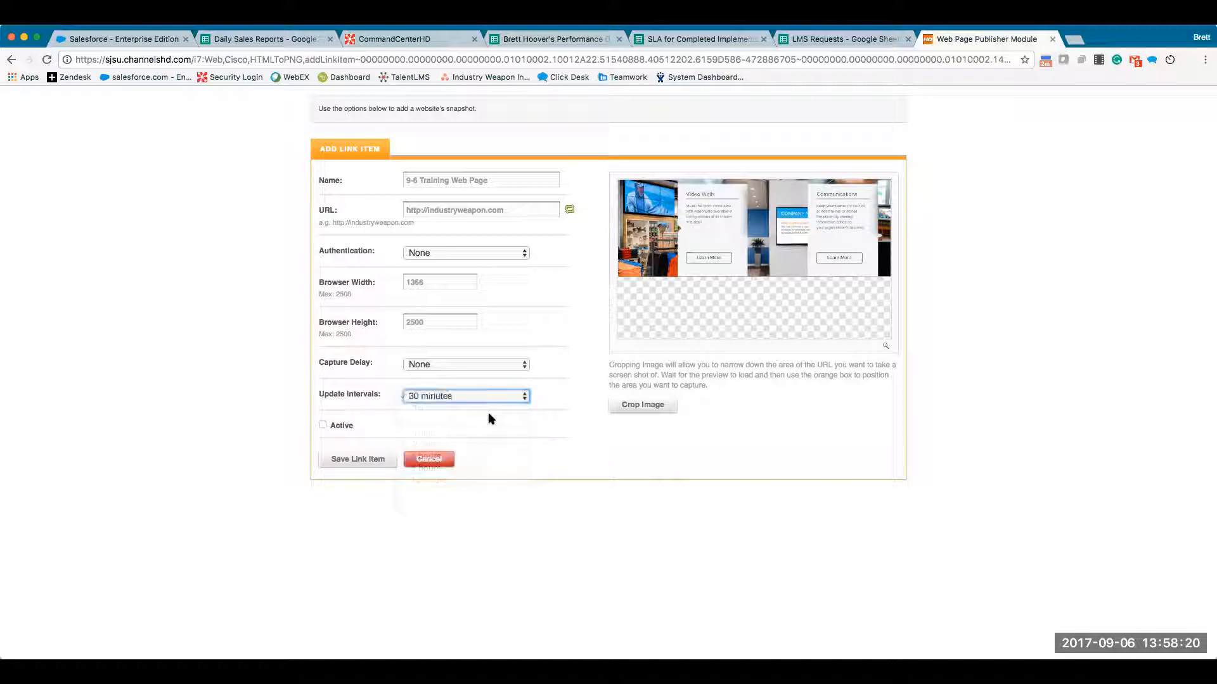
pyautogui.click(322, 425)
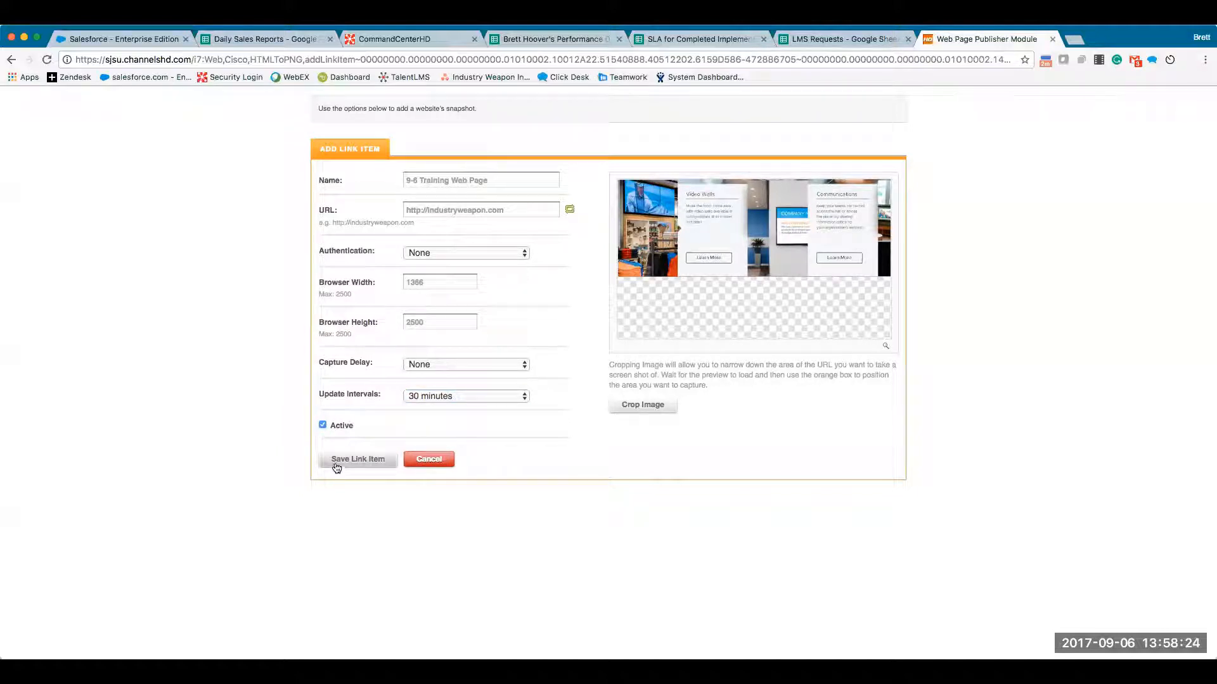
pyautogui.click(339, 463)
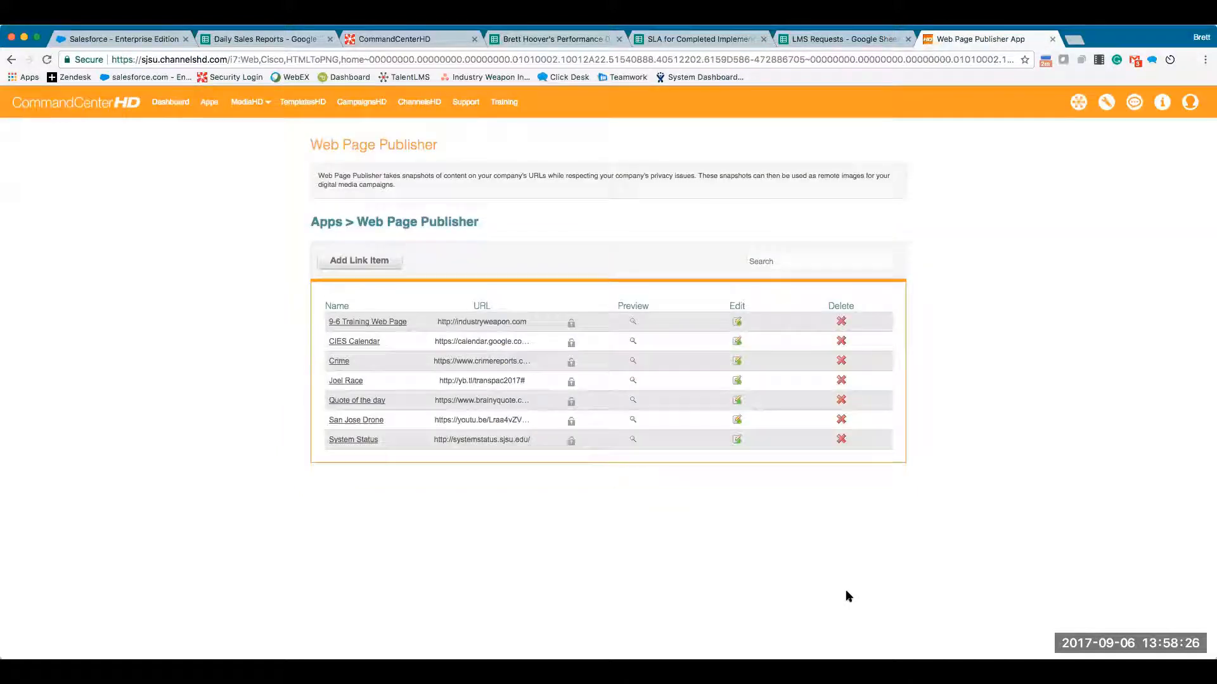
# - Preview the snapshot of the 9-6 Training Web Page link item and close the preview
pyautogui.click(633, 322)
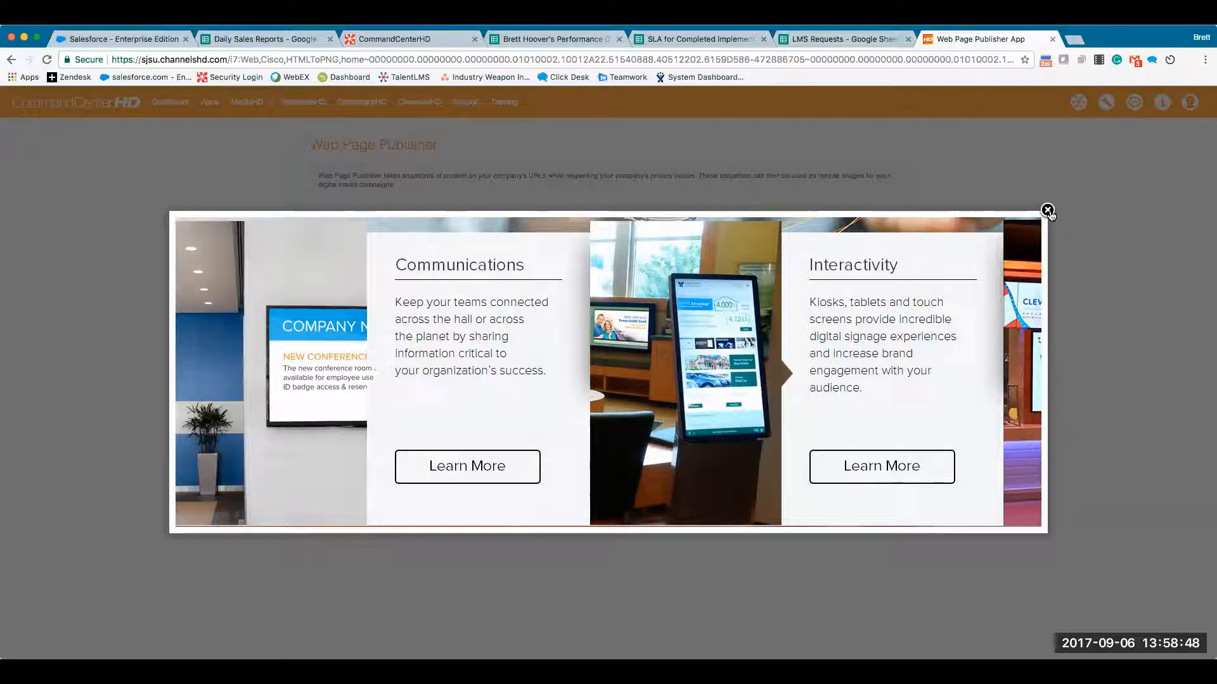
pyautogui.click(1047, 211)
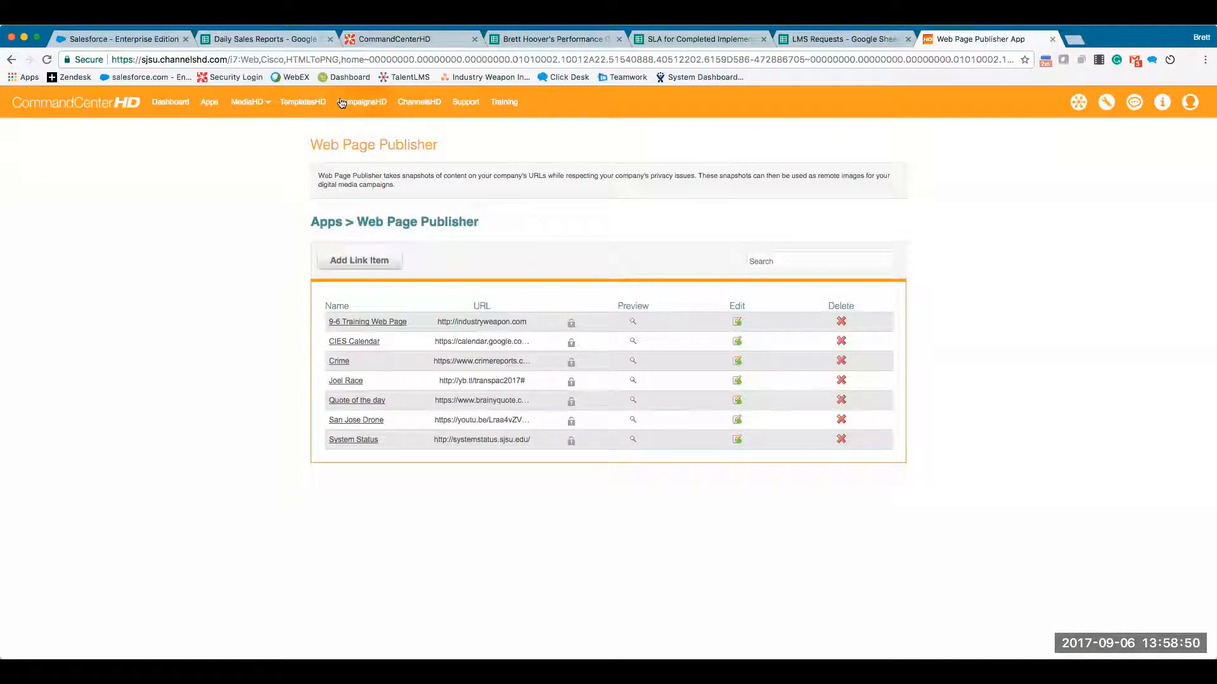
# - Open the 9-6 Training PPT campaign for editing and place the remote image "Web Page Publisher: 9-6 Training Web Page" on its slide
pyautogui.click(344, 106)
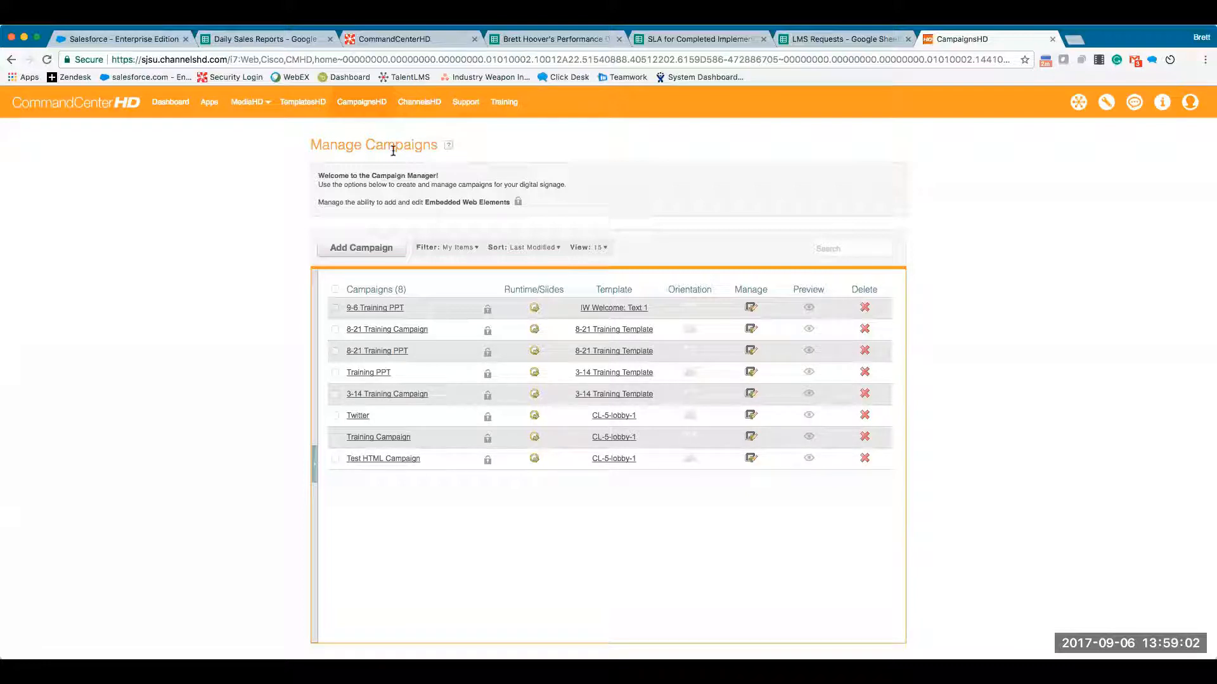
pyautogui.click(751, 309)
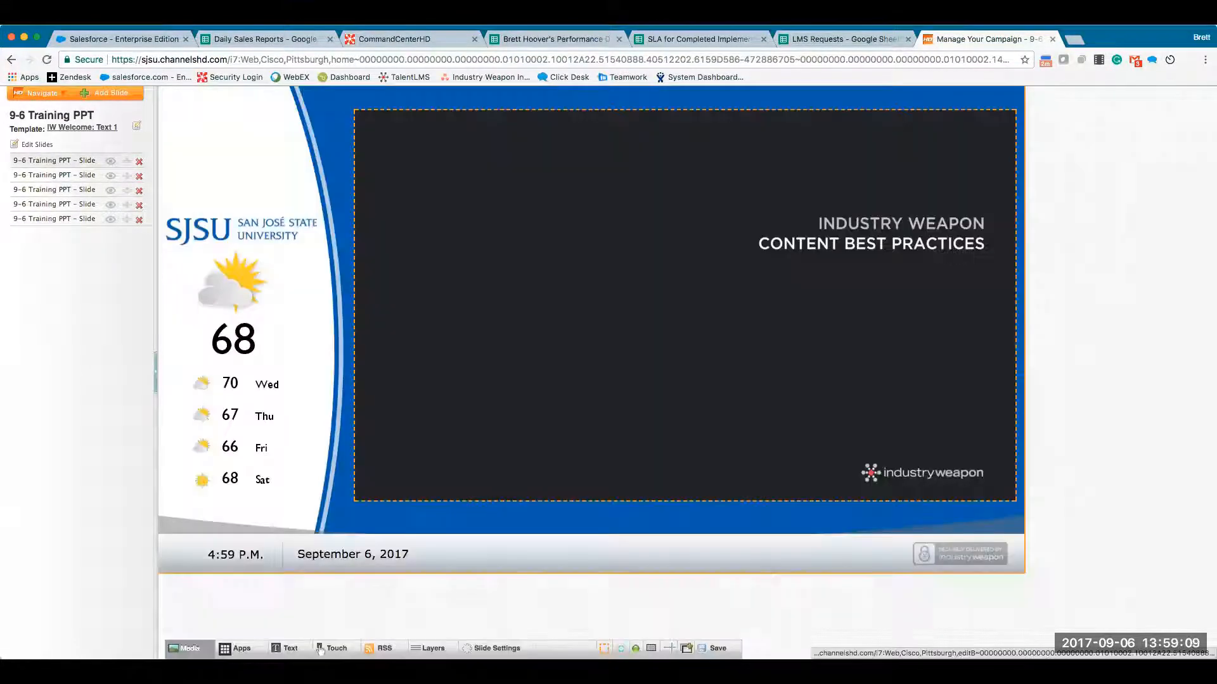
pyautogui.click(187, 649)
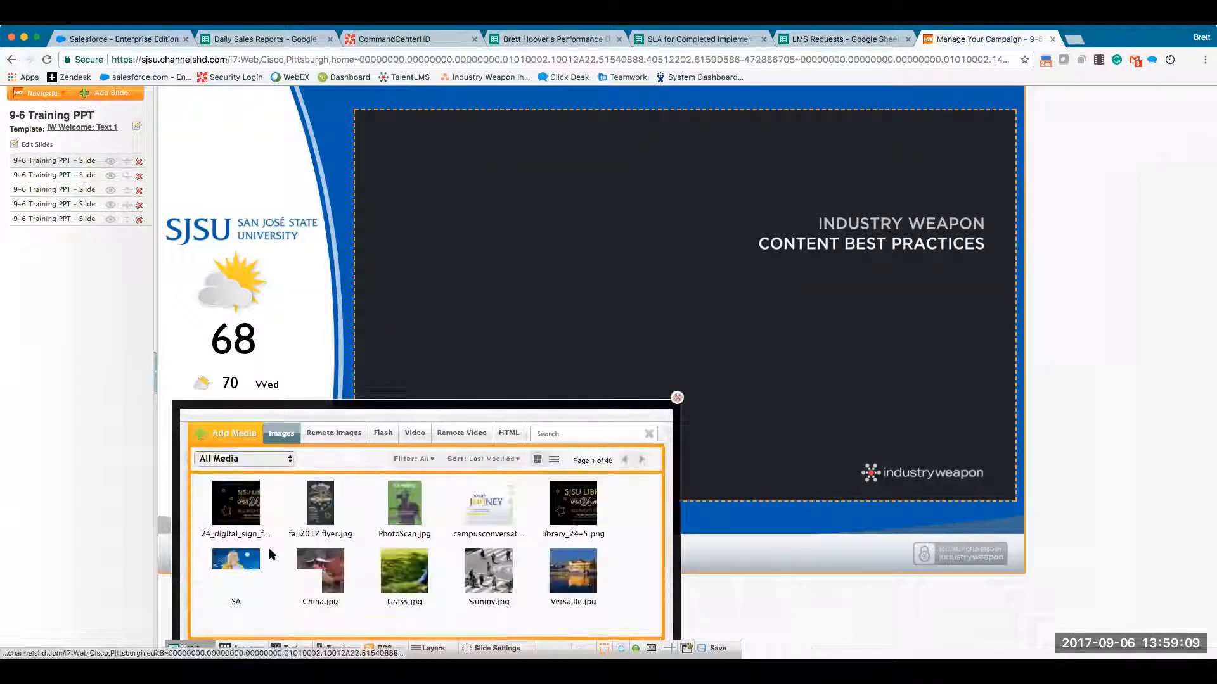
pyautogui.click(350, 435)
pyautogui.click(229, 513)
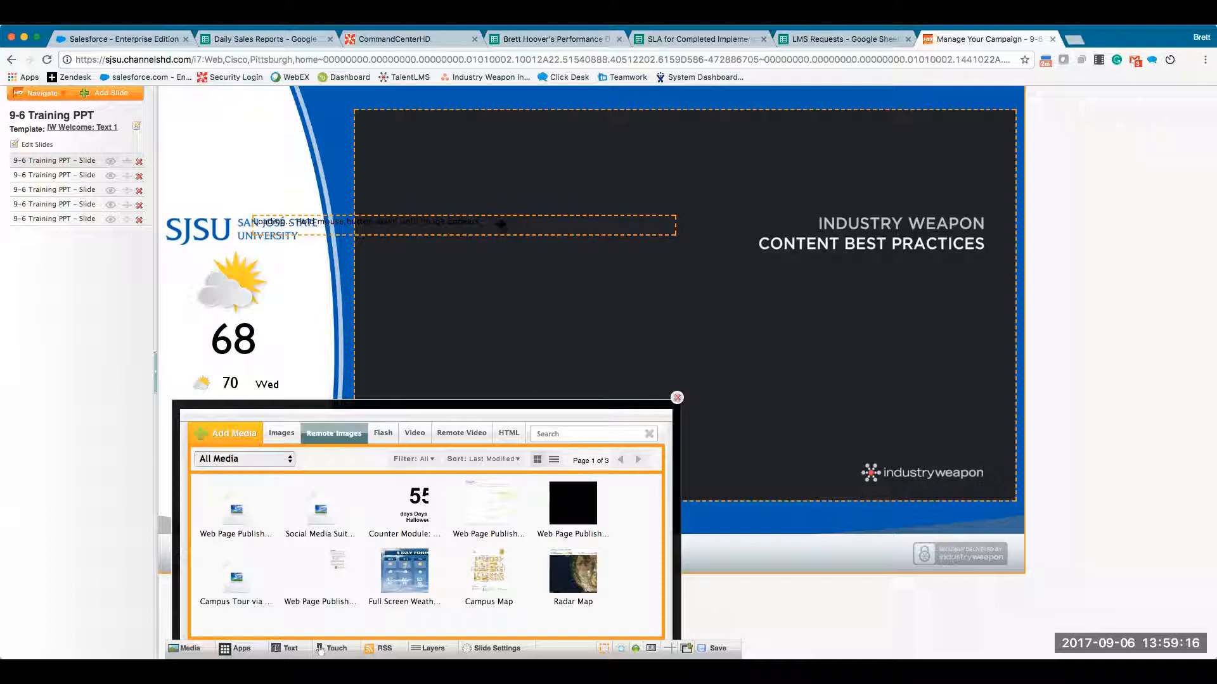
pyautogui.moveTo(365, 219); pyautogui.dragTo(355, 289)
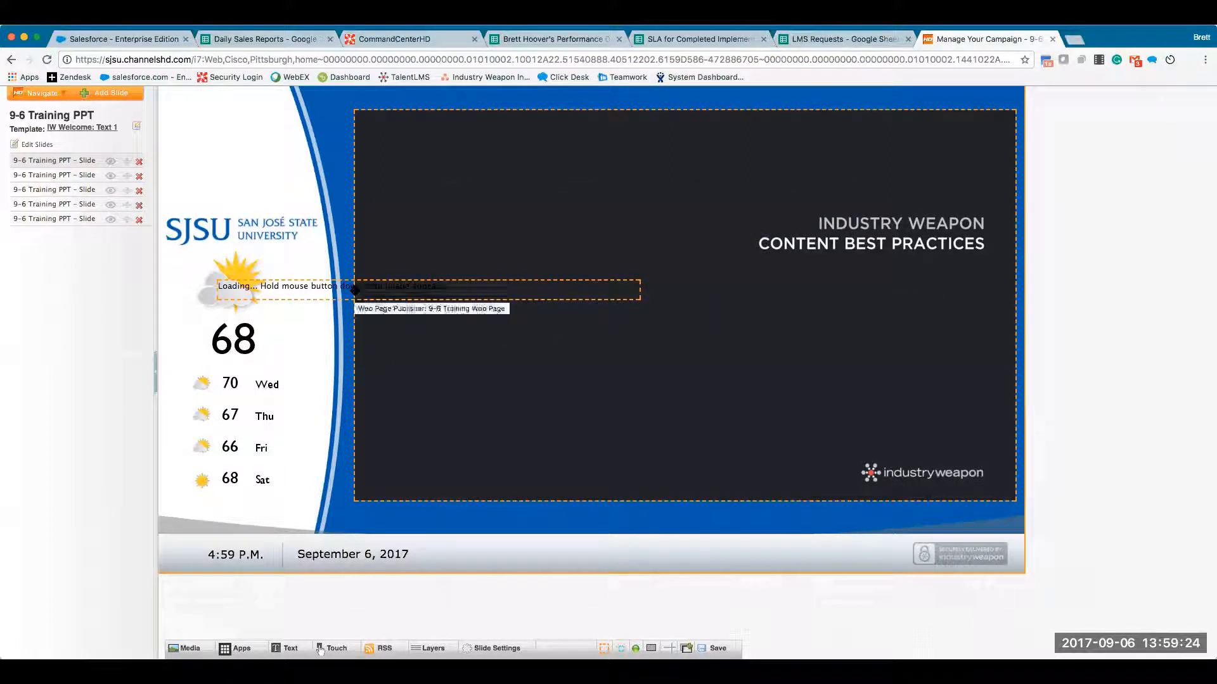